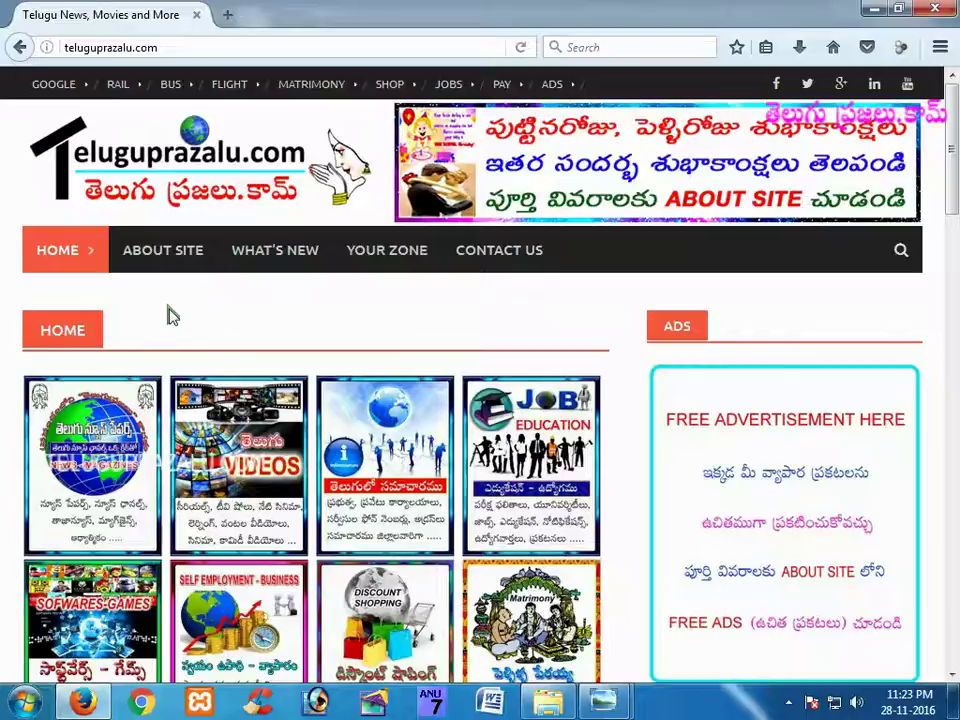
# Open the About Site page on teluguprazalu.com and read its Top Menubar section
pyautogui.click(176, 264)
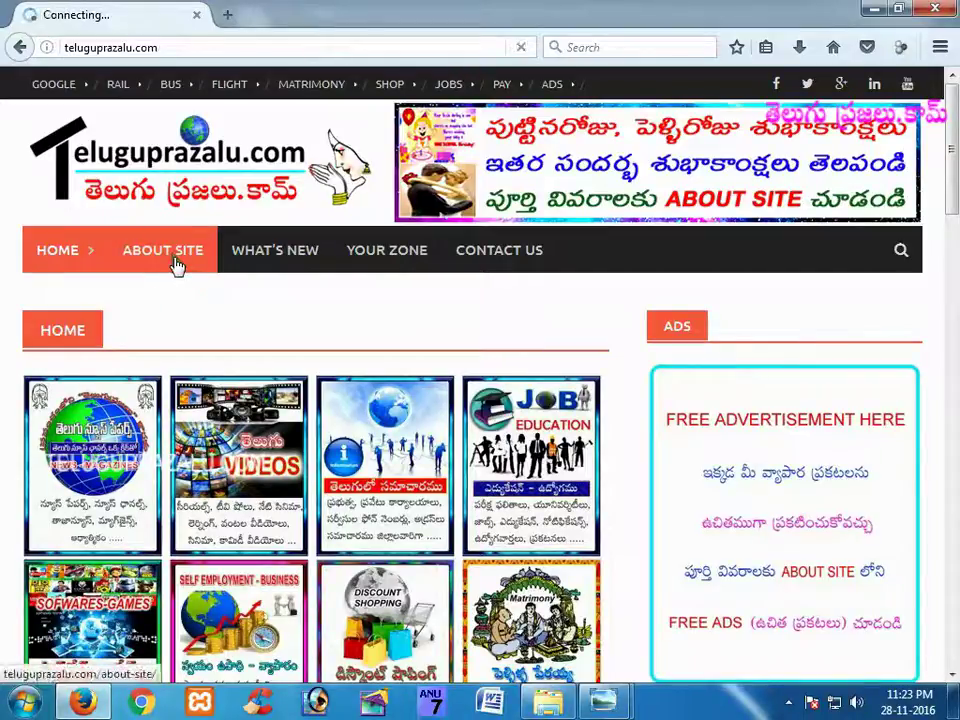
pyautogui.scroll(-7, 320, 338)
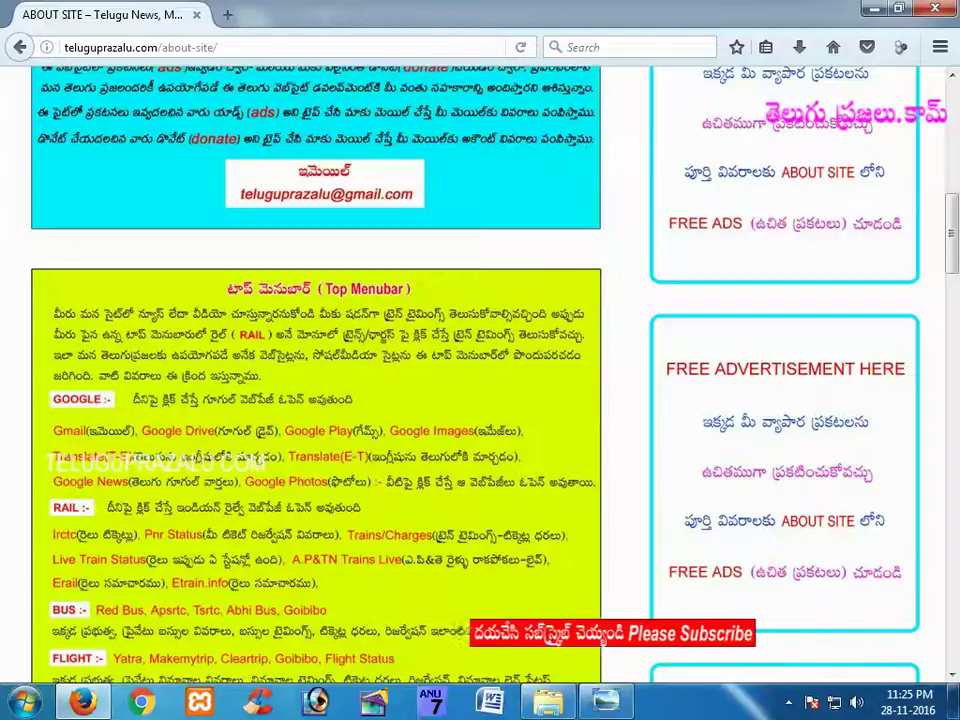
# Switch to the New folder window, select the Aksharamala 2007 installer package, and close the window
pyautogui.hotkey('alt', 'Tab')
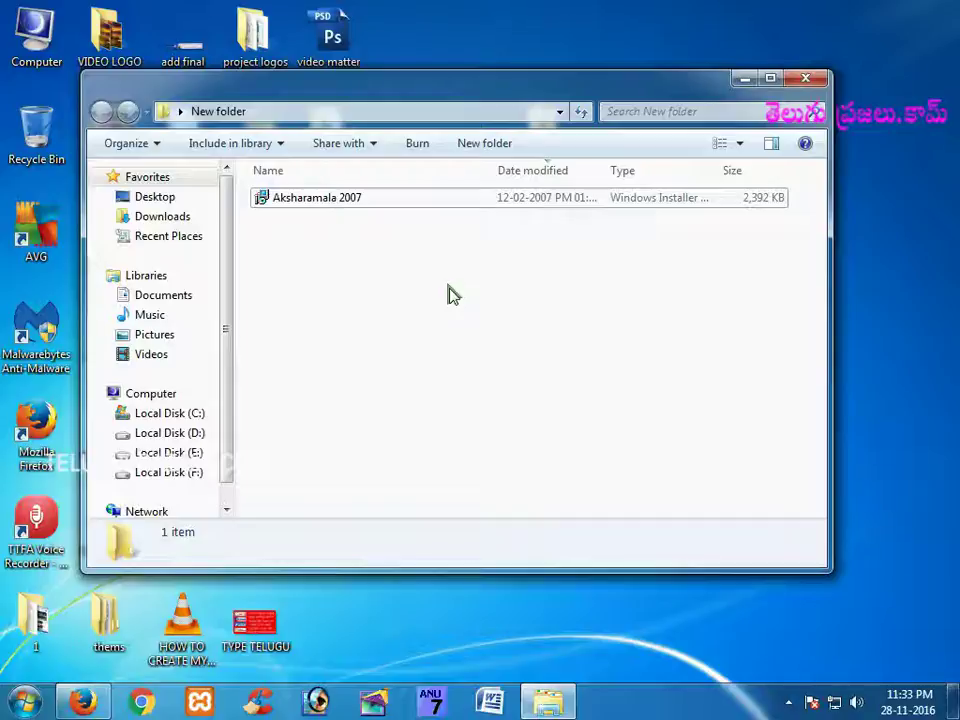
pyautogui.click(428, 205)
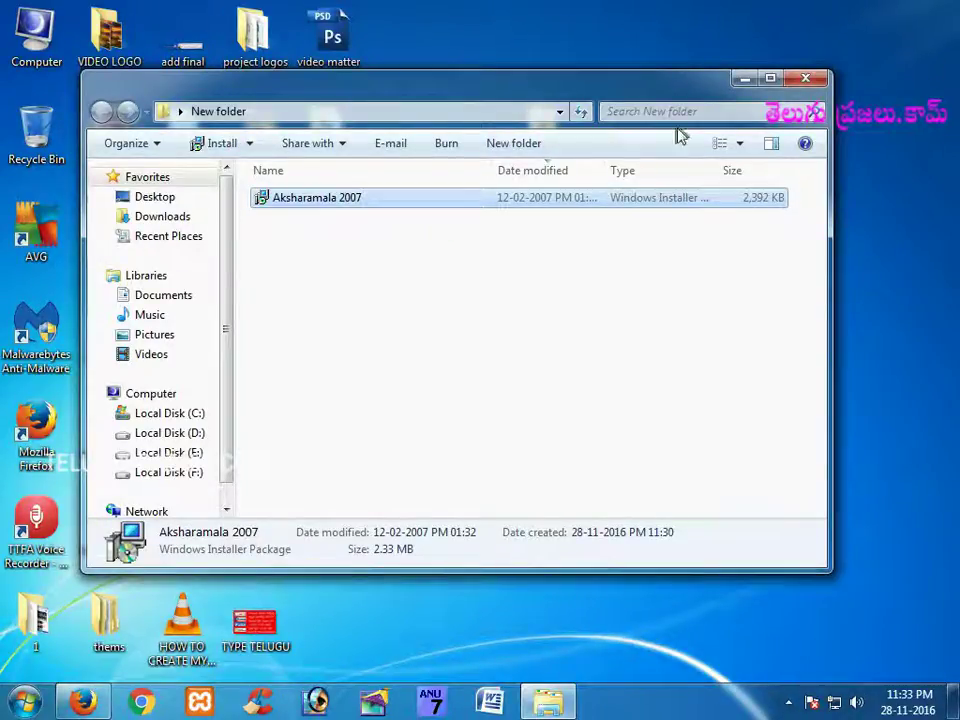
pyautogui.click(809, 79)
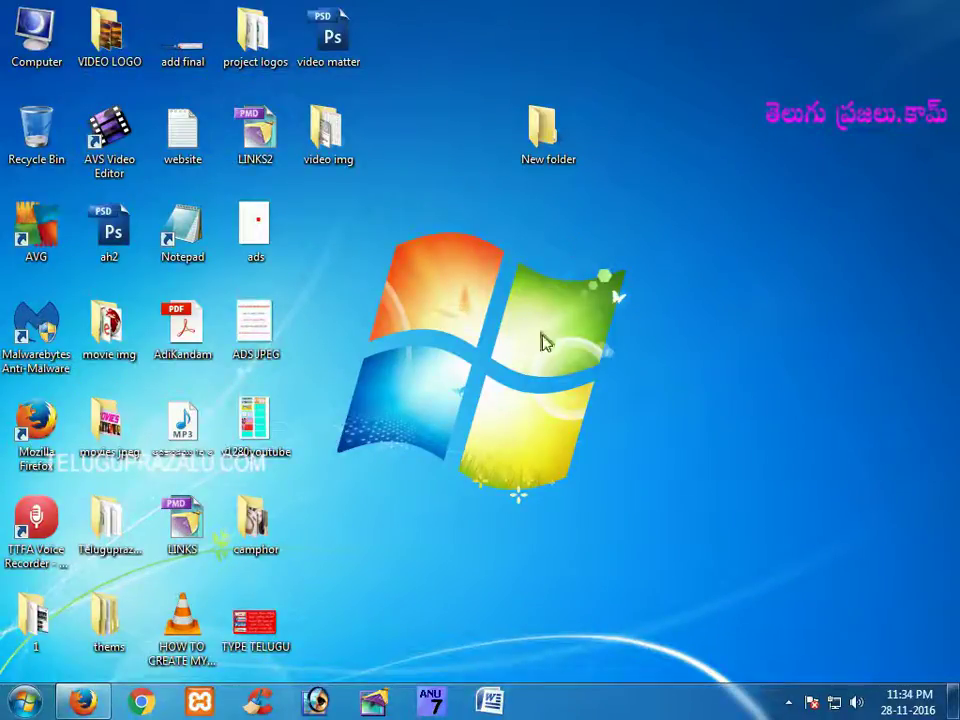
# Launch Aksharamala 2007 and choose its Telugu RTS Transliteration Scheme (RTS -> Unicode)
pyautogui.click(24, 702)
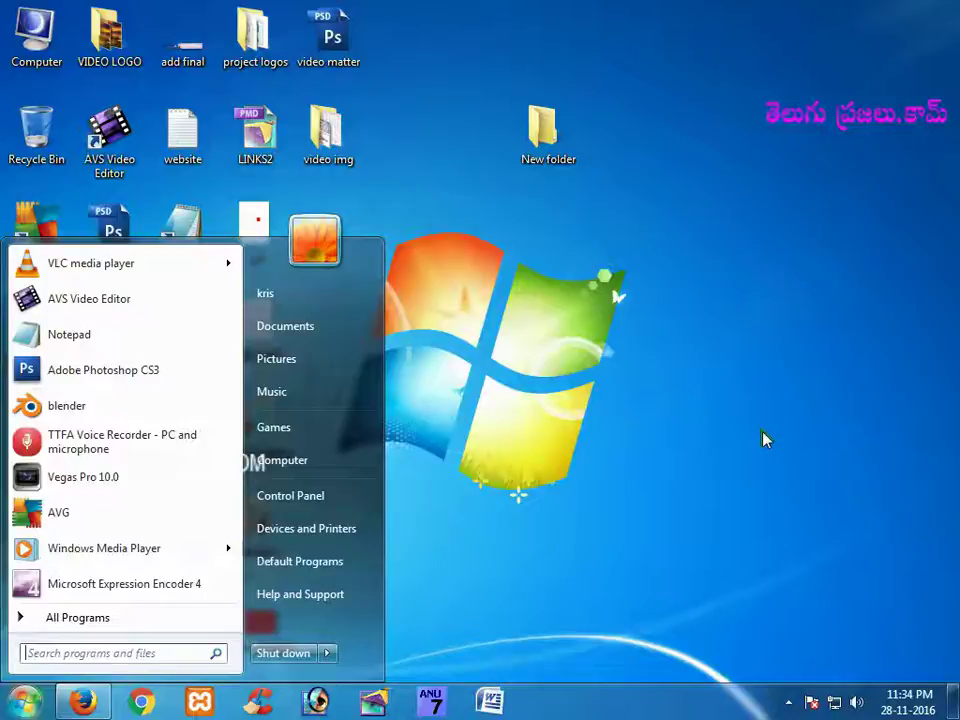
pyautogui.write('aksh')
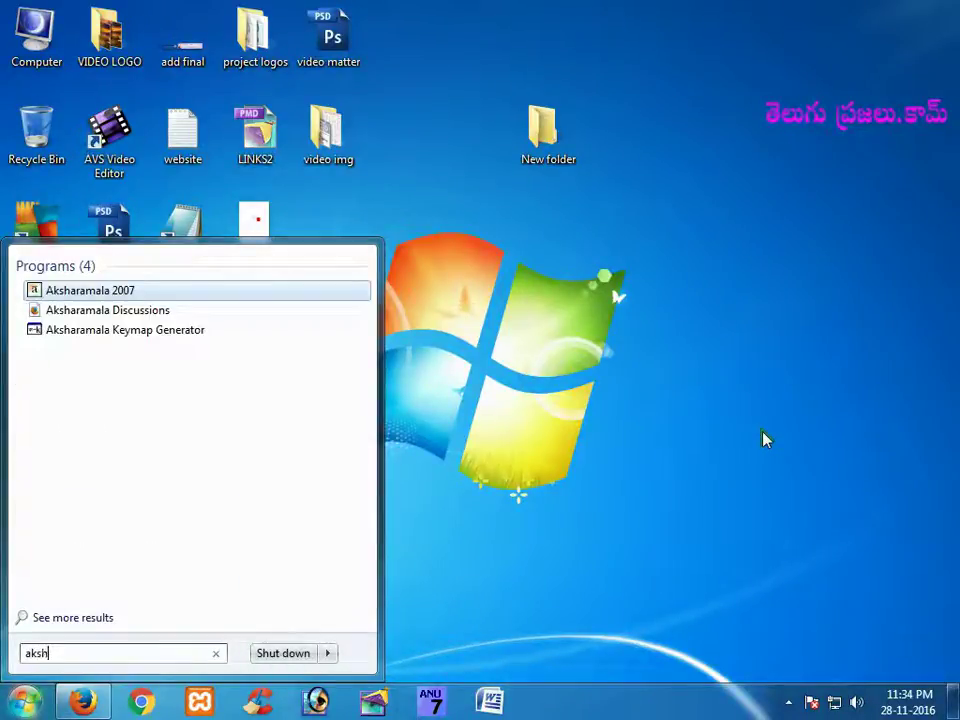
pyautogui.click(125, 292)
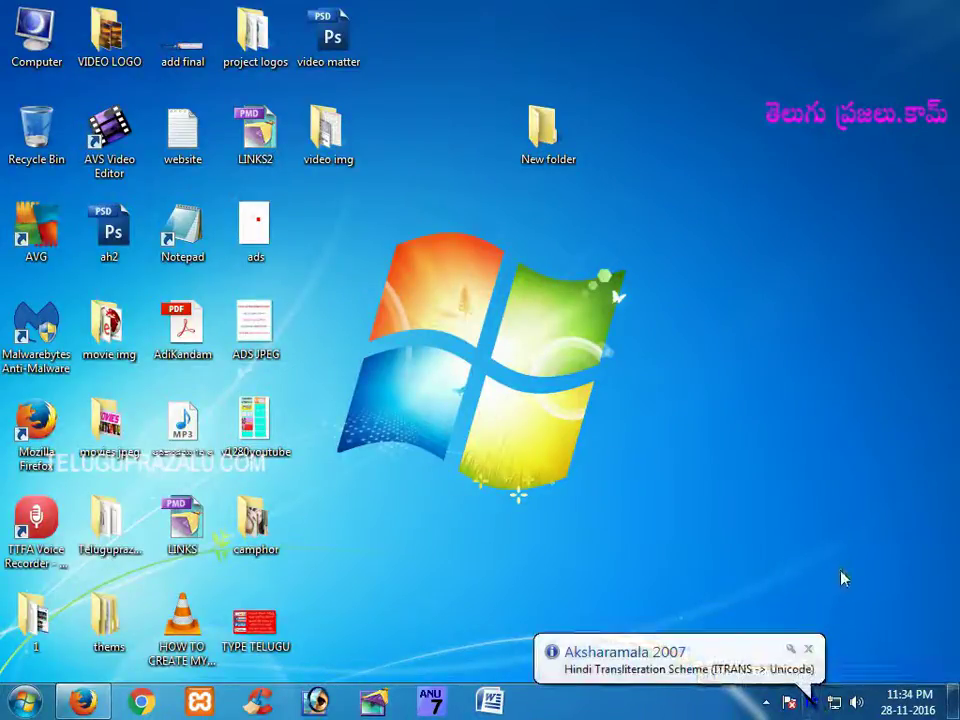
pyautogui.rightClick(820, 697)
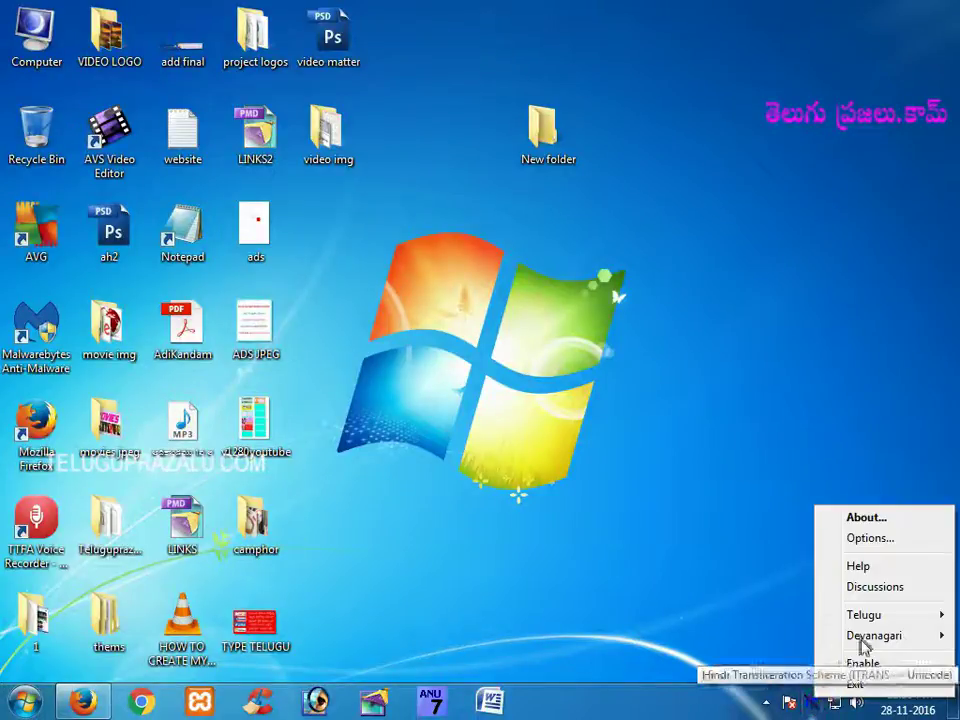
pyautogui.moveTo(873, 616)
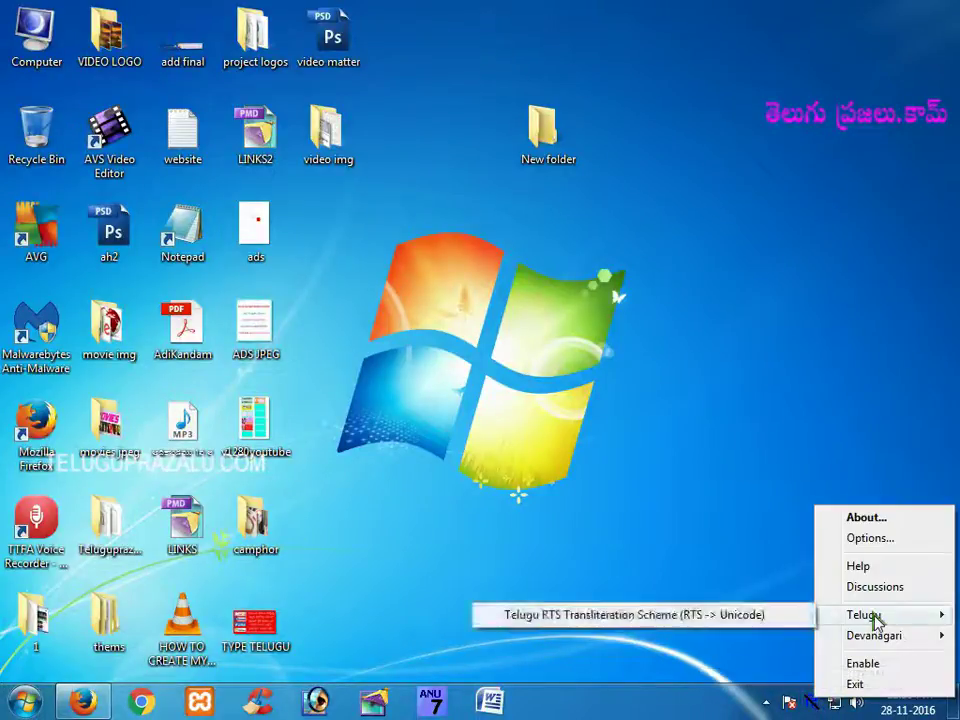
pyautogui.click(740, 619)
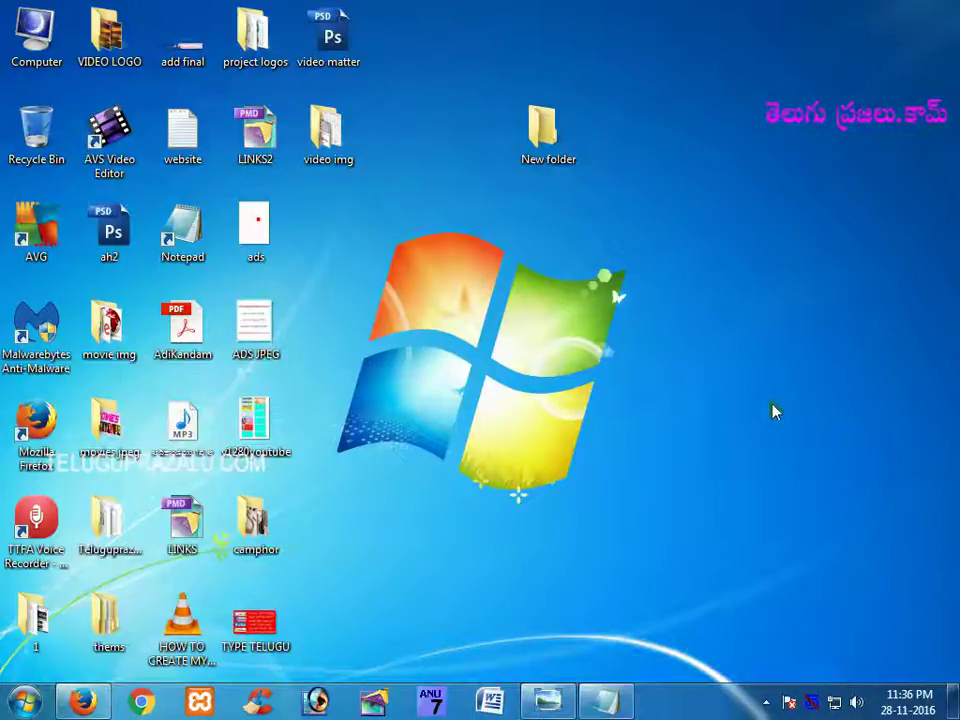
# Bring up the Telugu letter chart image and the blank Notepad document, and write "ctrl+shift t" in the document
pyautogui.click(548, 700)
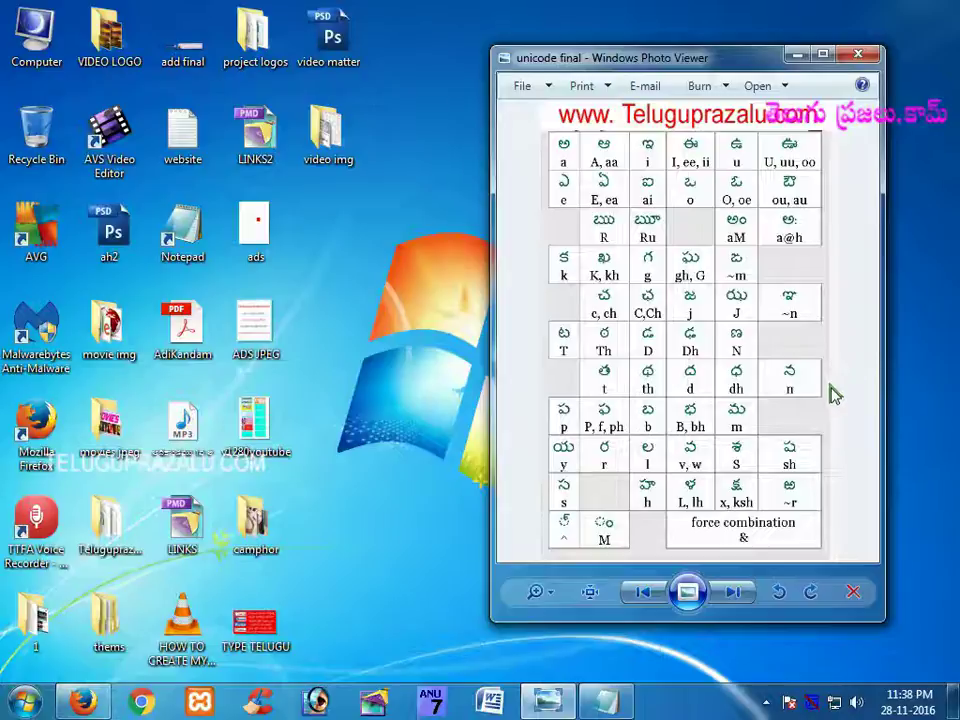
pyautogui.click(607, 702)
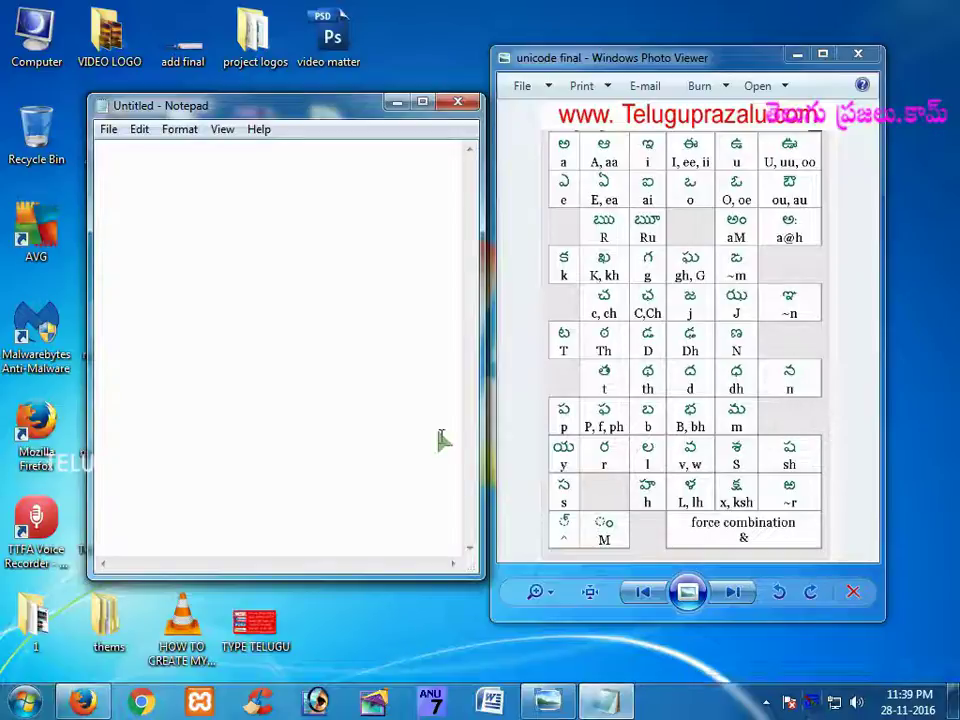
pyautogui.write('ctrl')
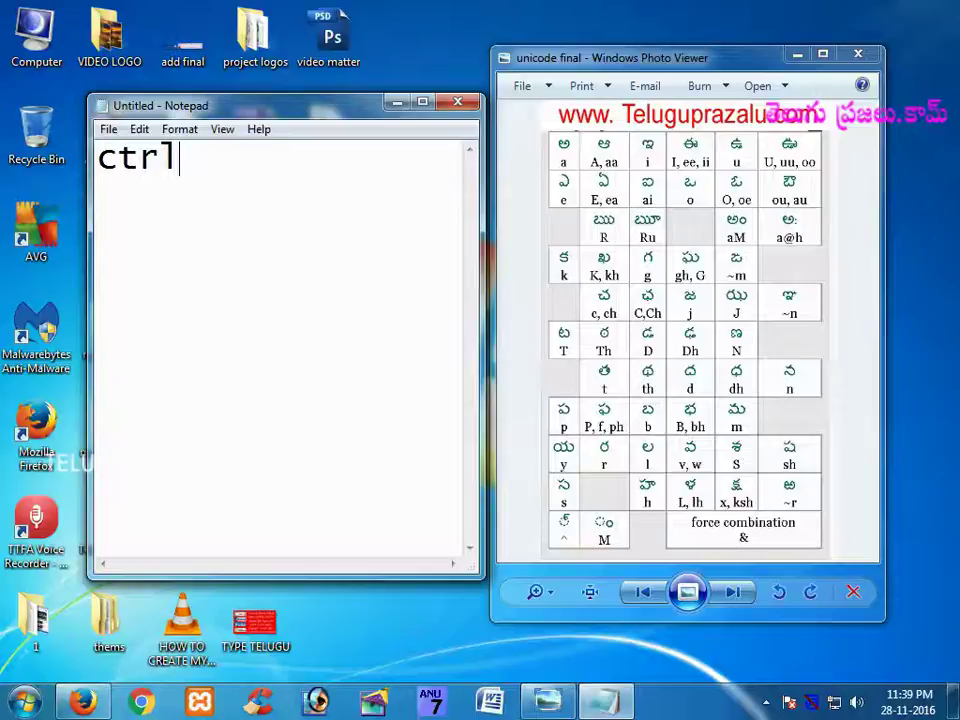
pyautogui.write('+shift t')
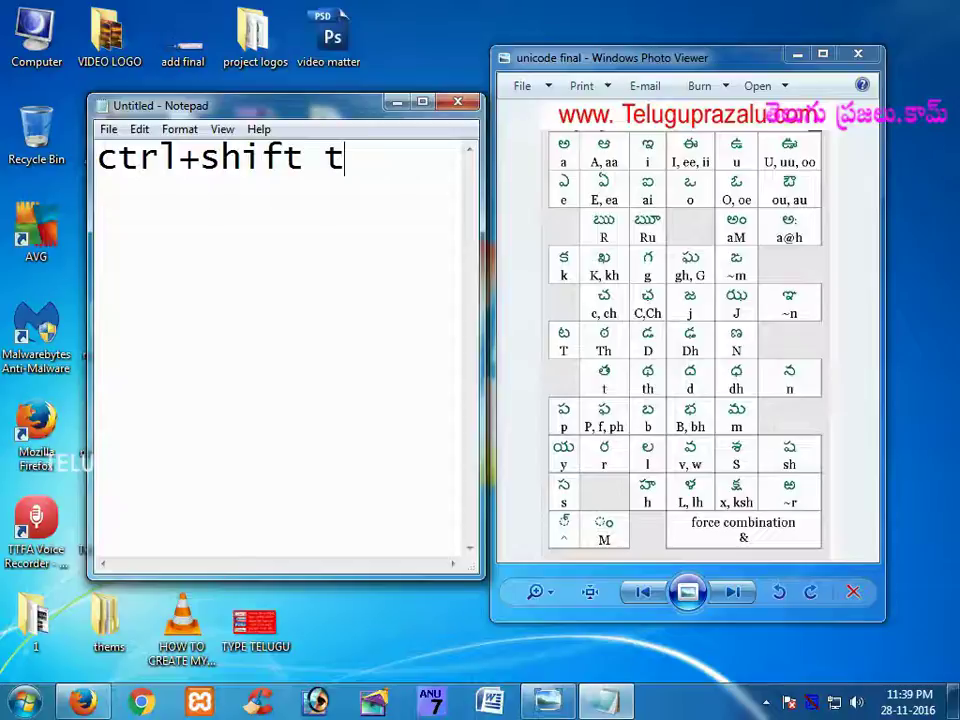
# Toggle Aksharamala's Telugu transliteration and remove the "ctrl+shift t" text from the document
pyautogui.hotkey('ctrl', 'shift', 't')
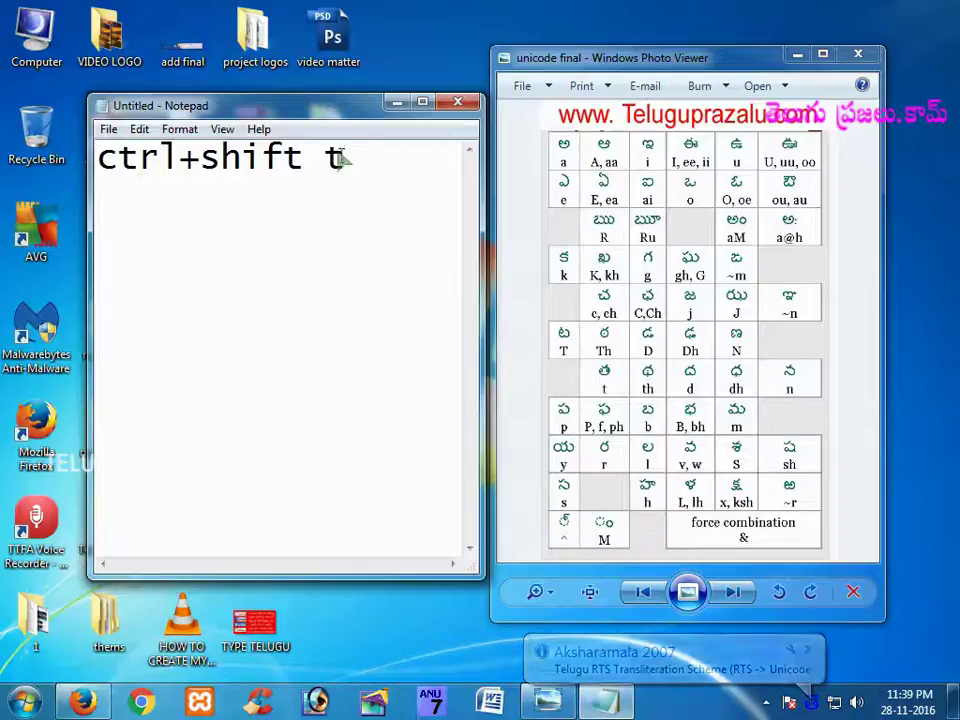
pyautogui.moveTo(355, 160); pyautogui.dragTo(80, 122)
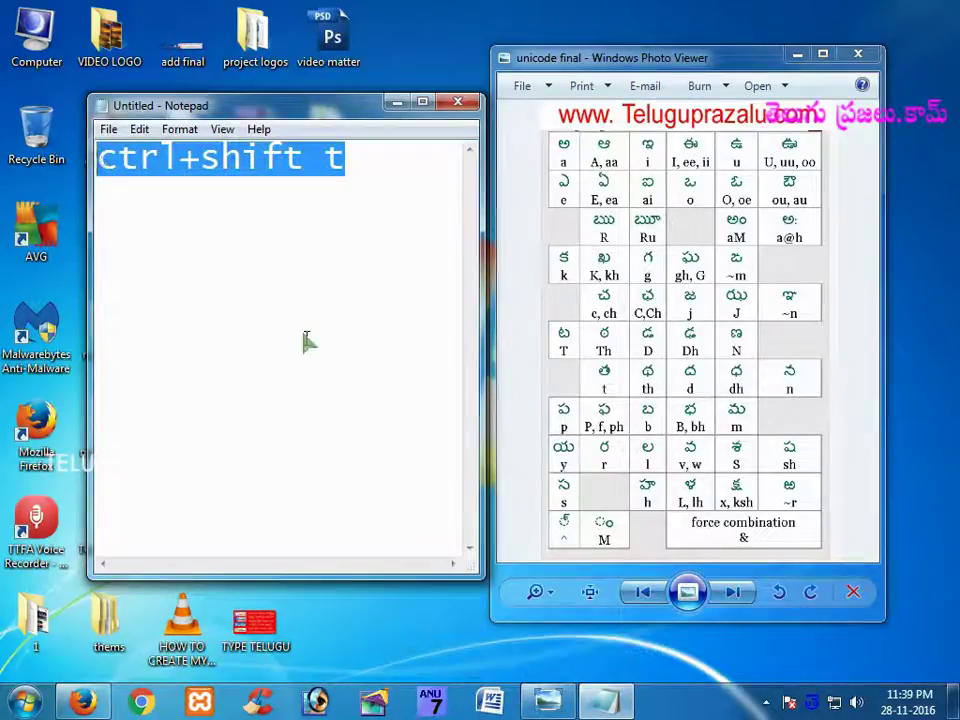
pyautogui.press('Delete')
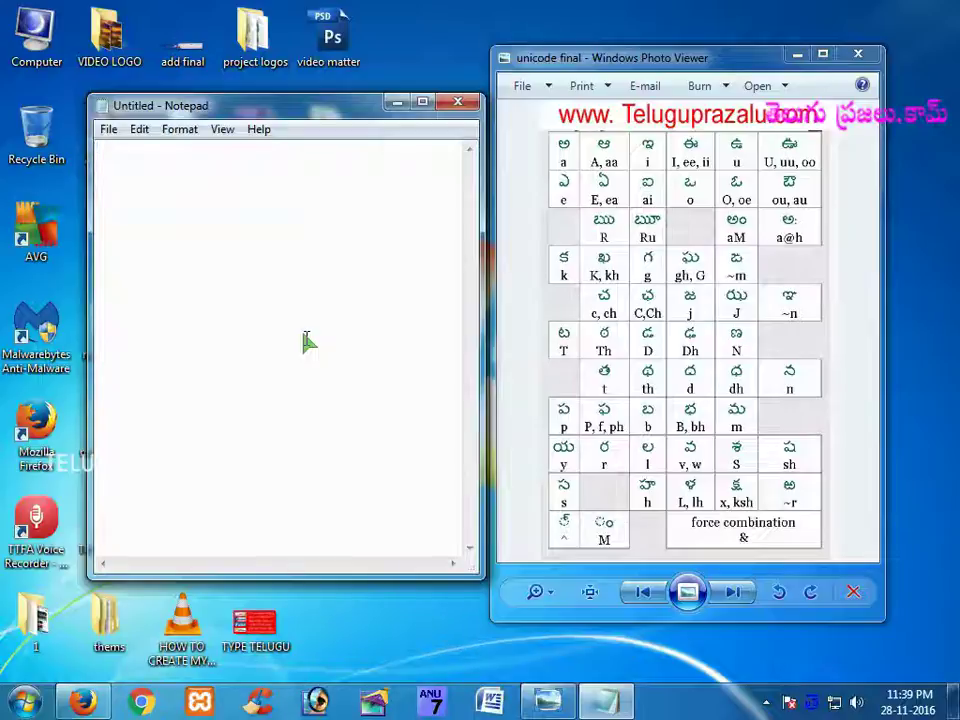
# Write the Telugu letters అ, ఆ, ఐ and ఱ using the chart's transliterations, and clear the document
pyautogui.write('a')
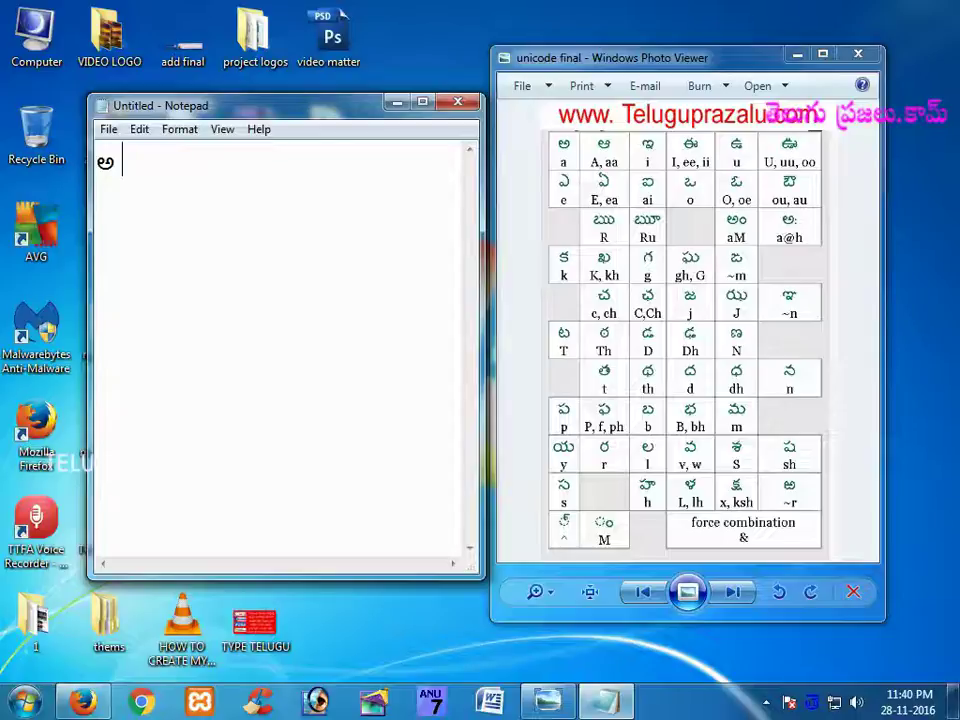
pyautogui.write('a')
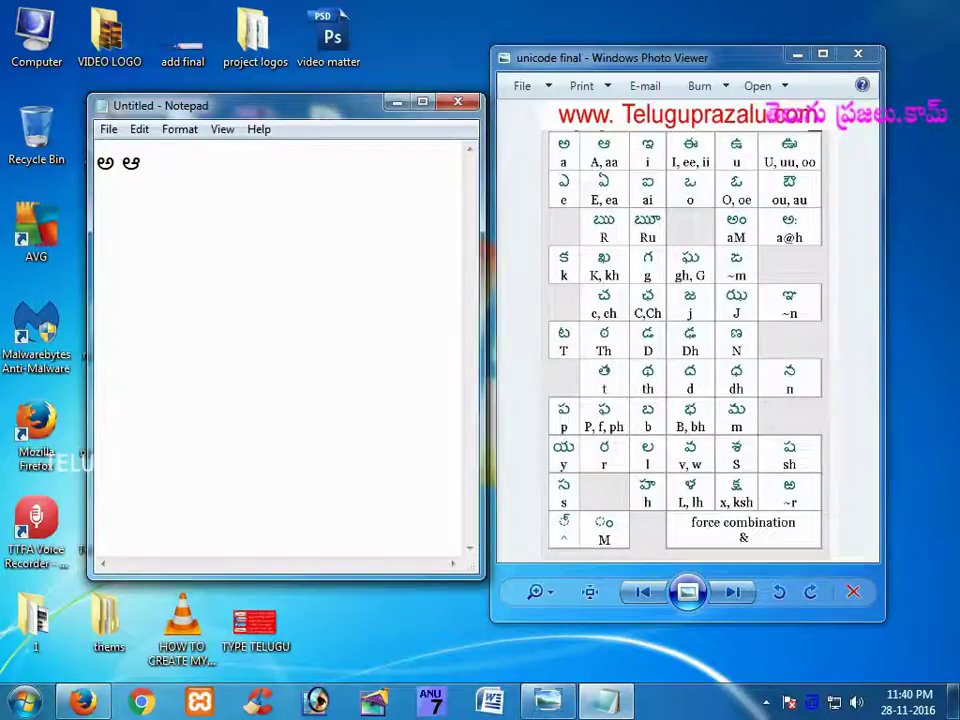
pyautogui.click(655, 195)
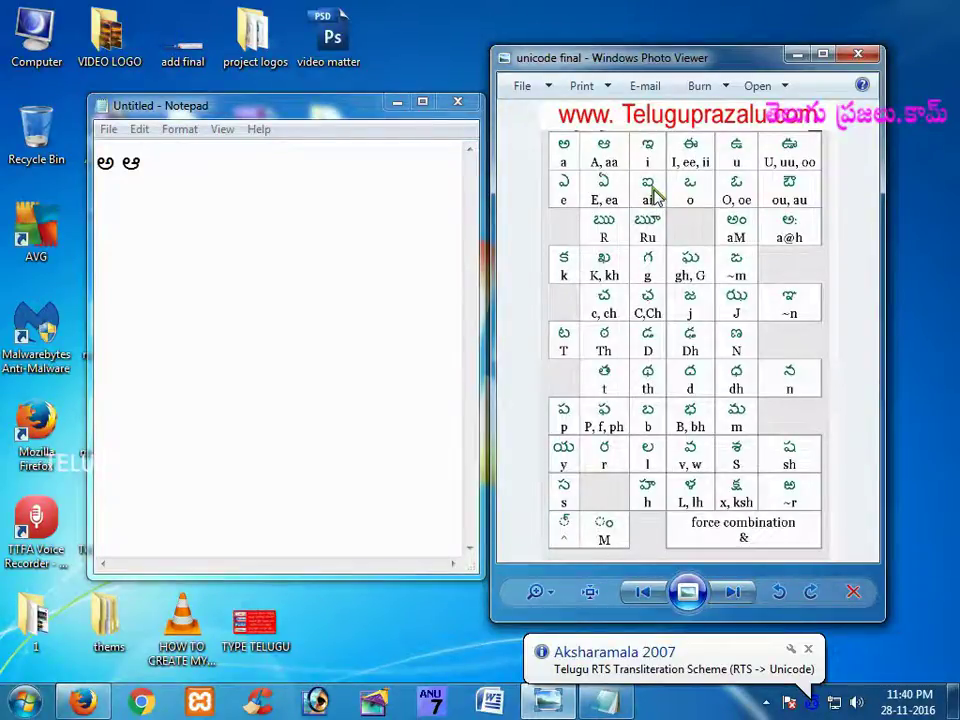
pyautogui.click(166, 163)
pyautogui.write('ai')
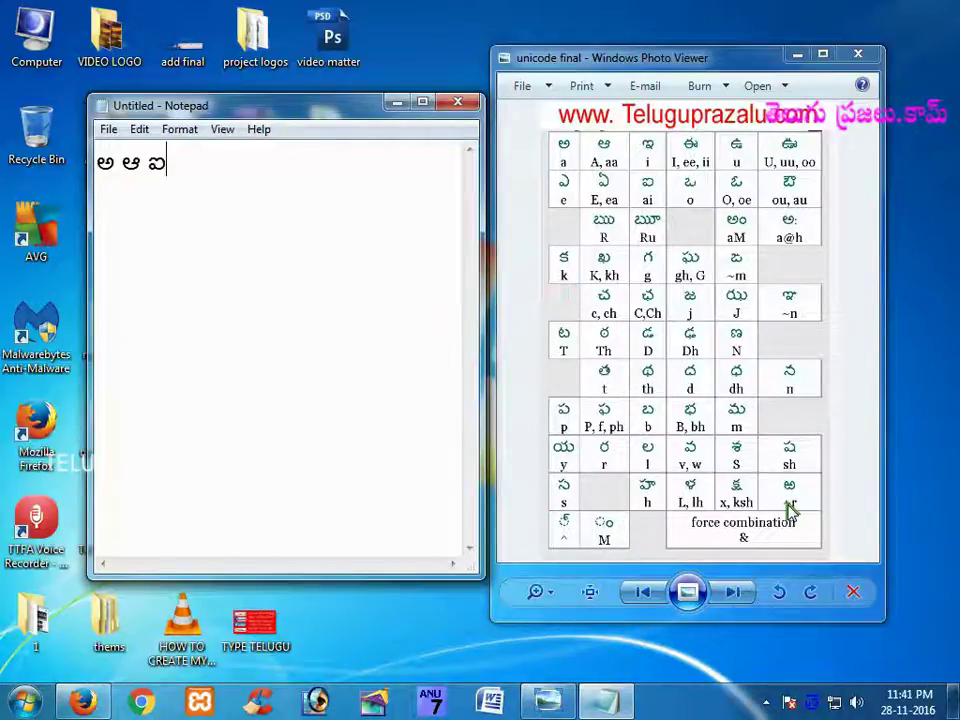
pyautogui.write('~')
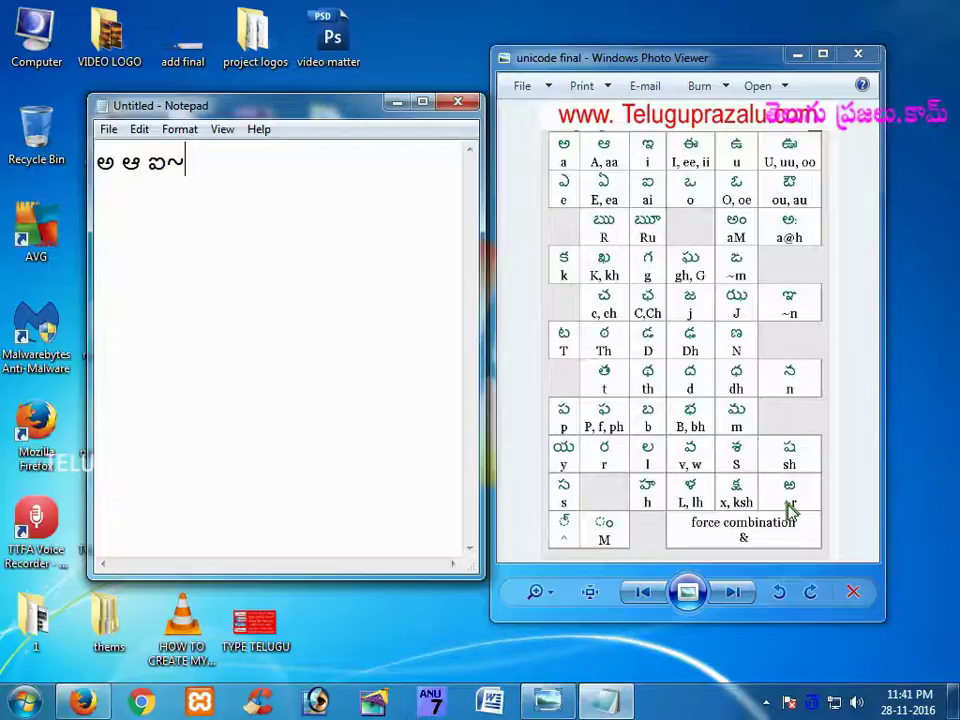
pyautogui.write('a')
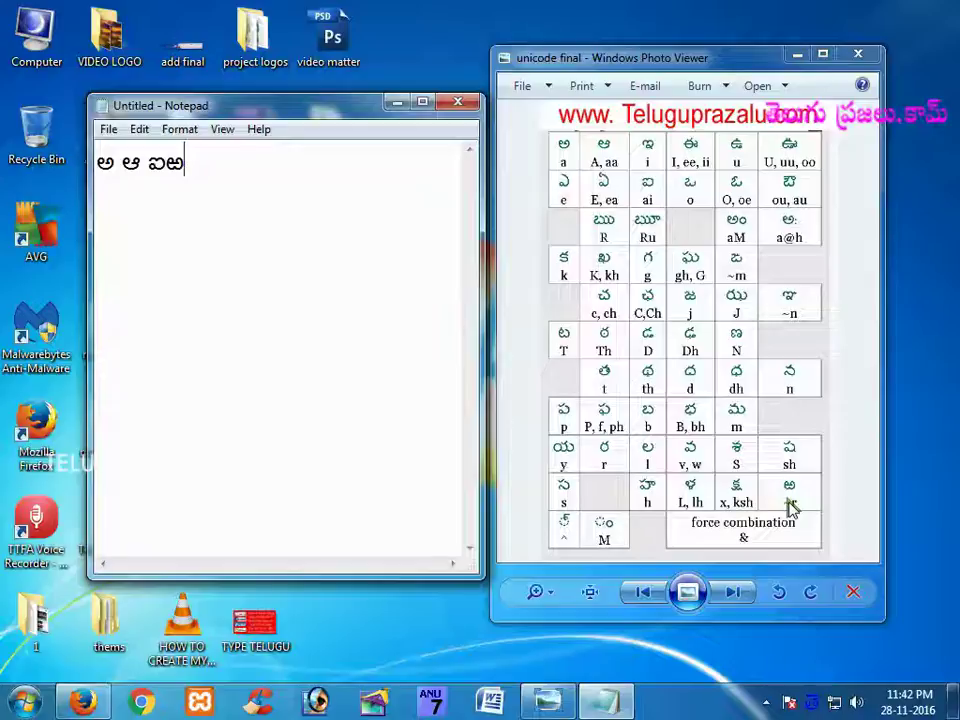
pyautogui.tripleClick(200, 165)
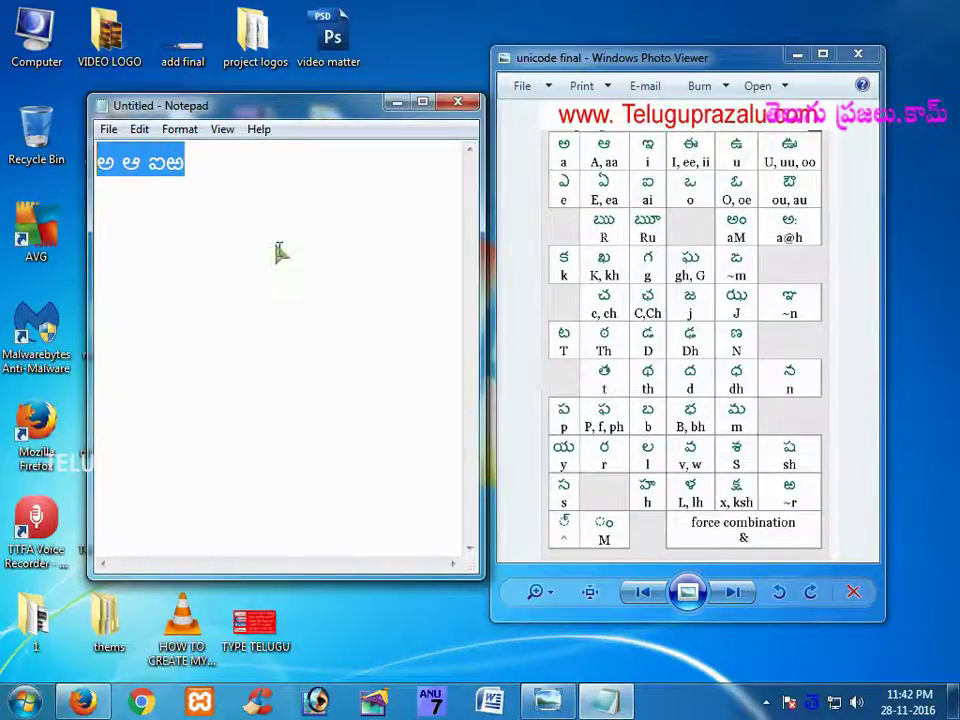
pyautogui.press('Delete')
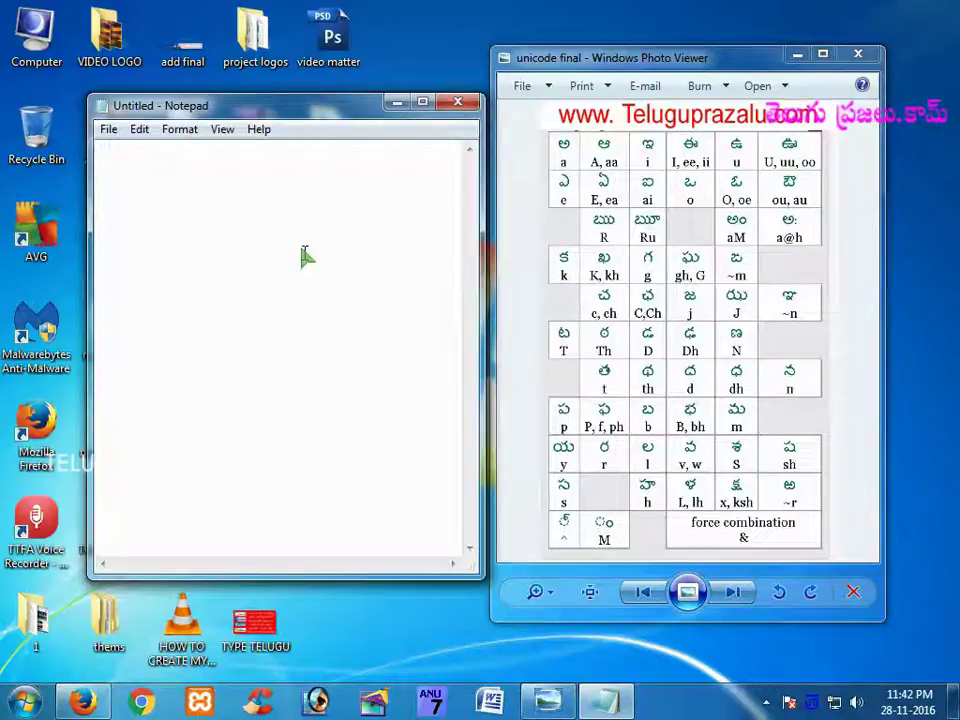
pyautogui.write('k')
pyautogui.write('a')
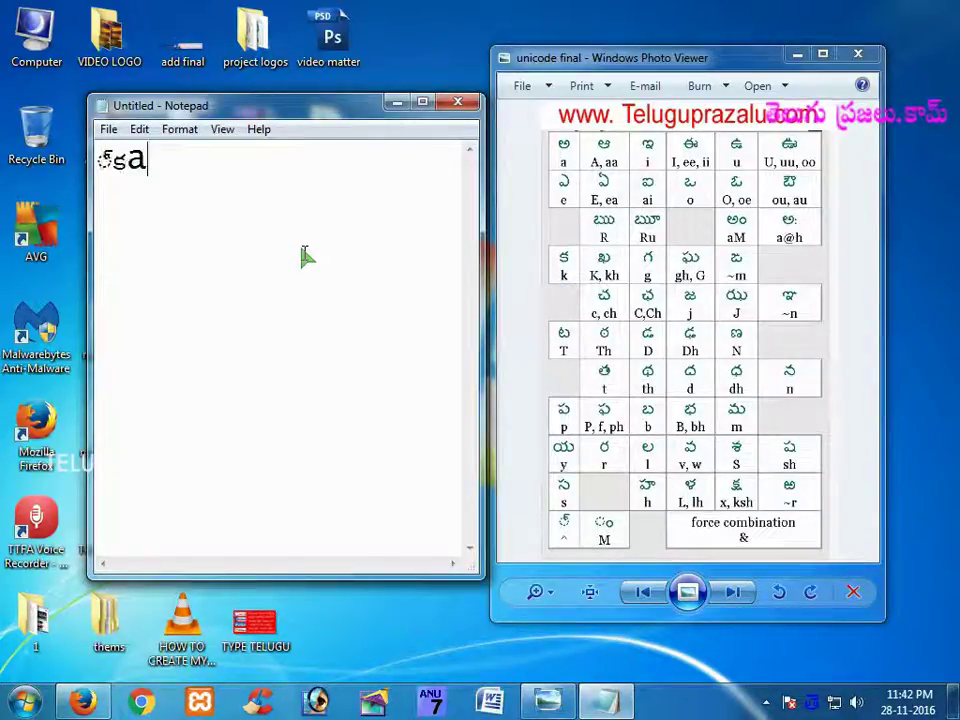
pyautogui.press('BackSpace')
pyautogui.press('BackSpace')
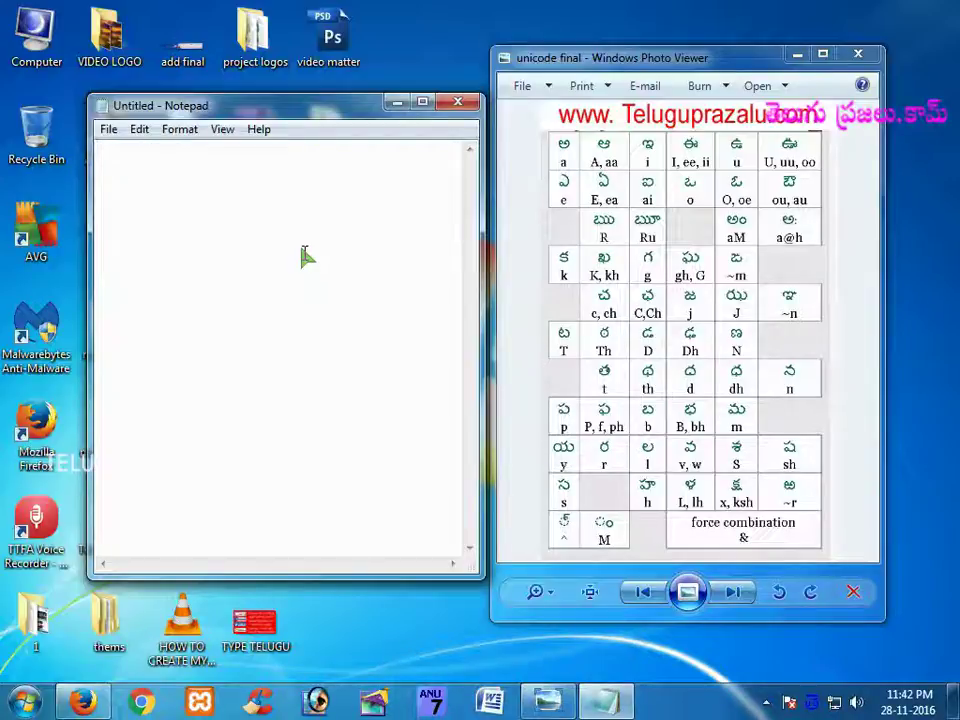
# Write the first vowel forms of the letter క in the document: క కా కి కీ కు కూ
pyautogui.write('ka')
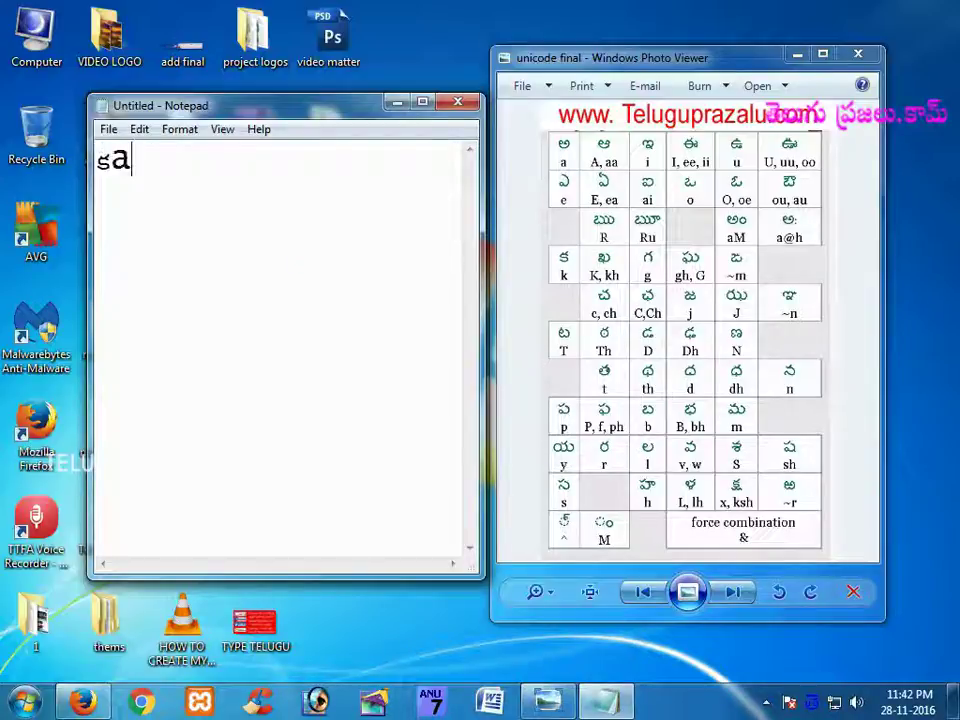
pyautogui.press('BackSpace')
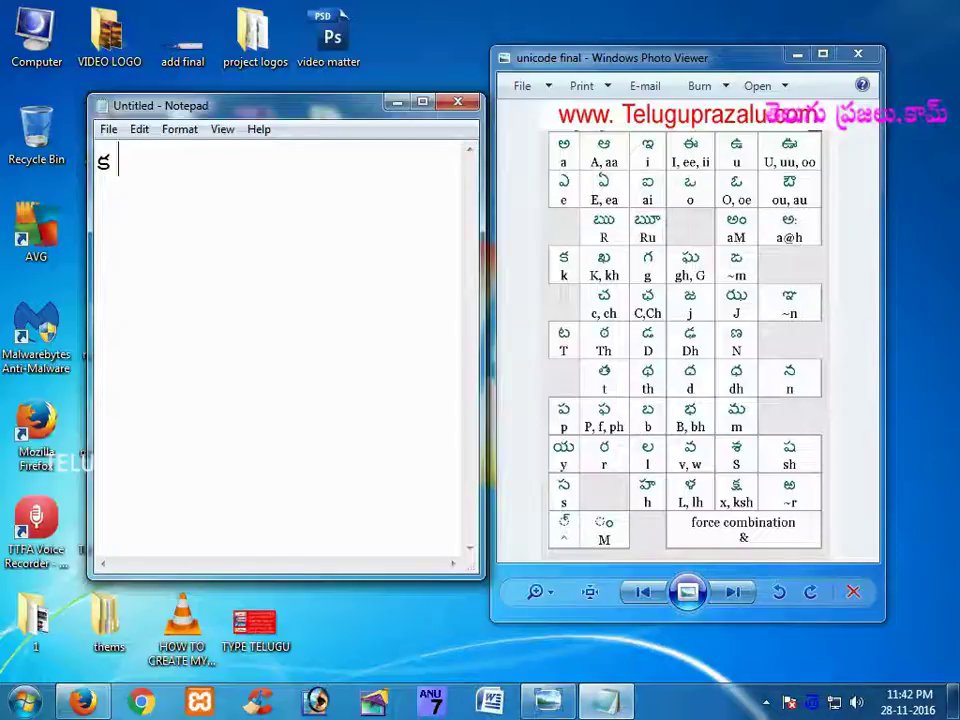
pyautogui.write('kaa')
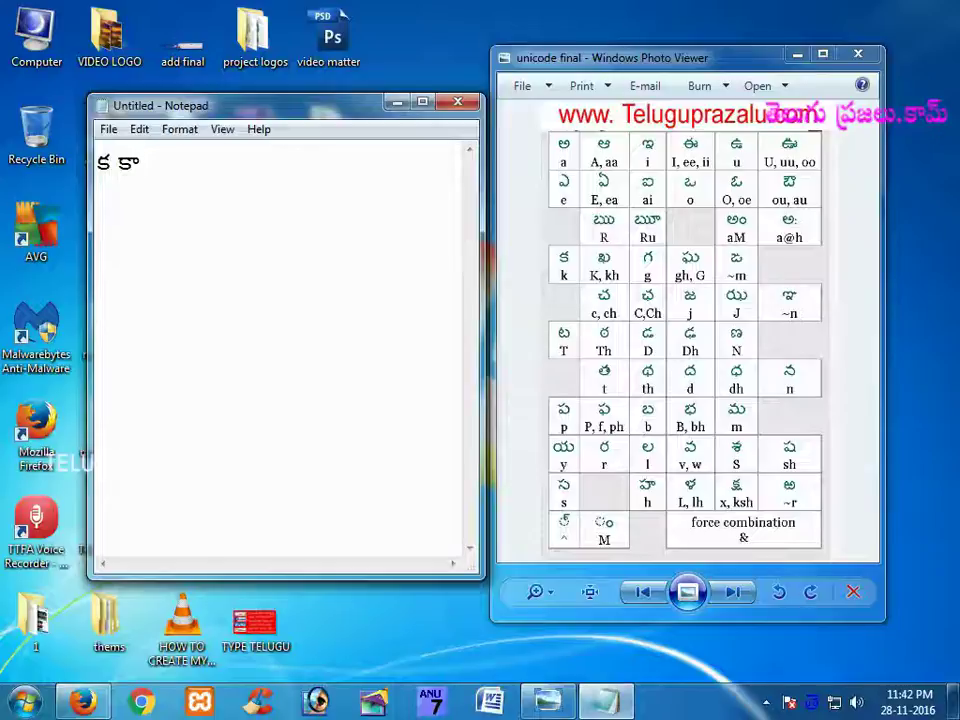
pyautogui.write('ki')
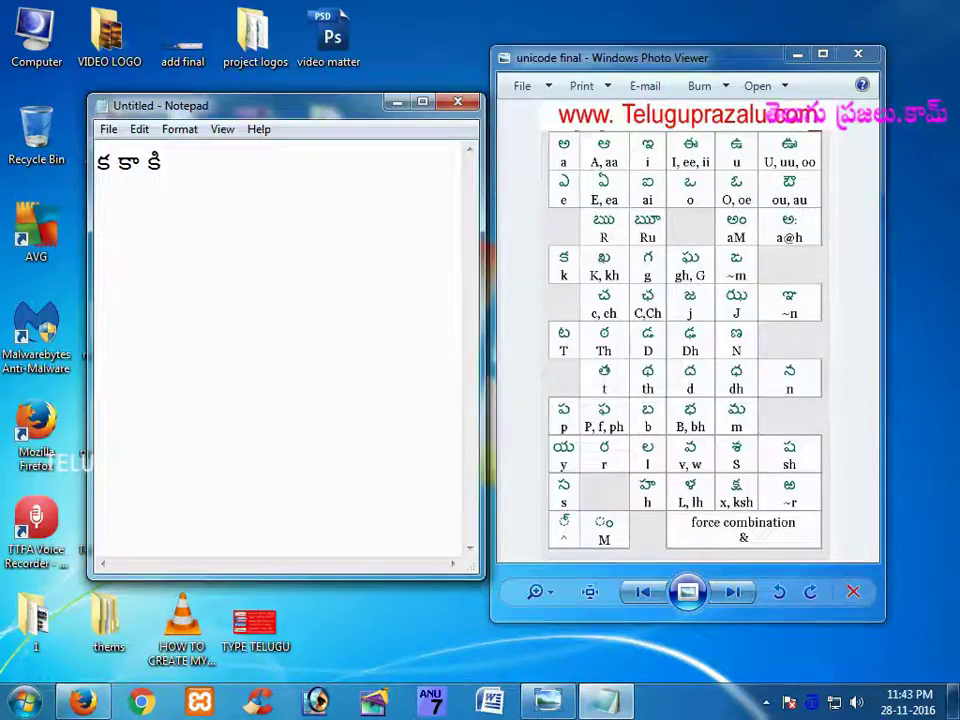
pyautogui.write(' kii')
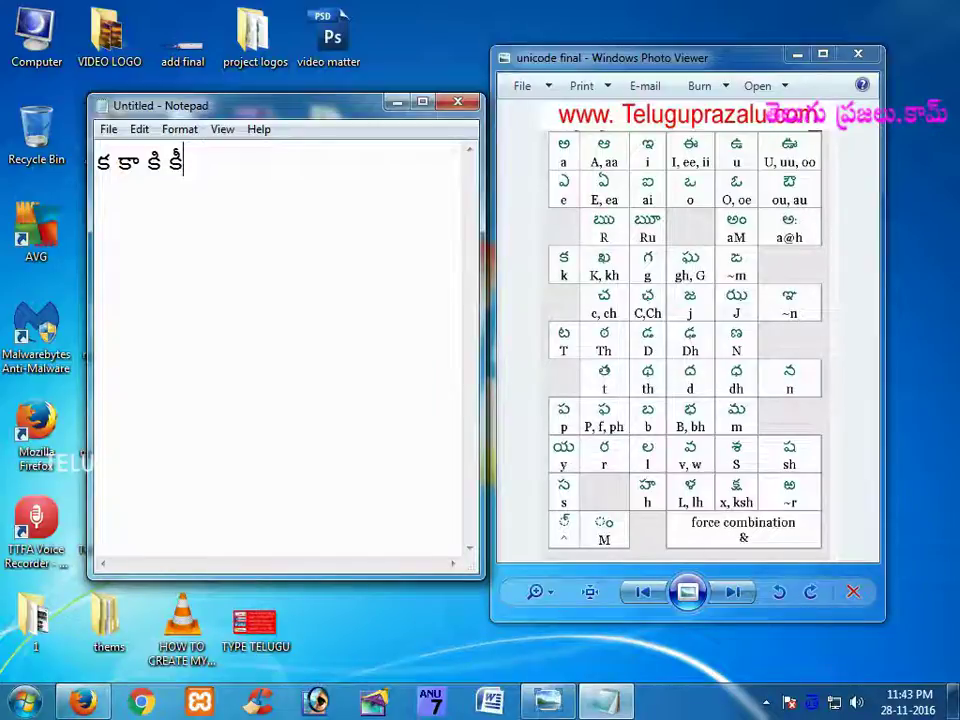
pyautogui.write(' ku')
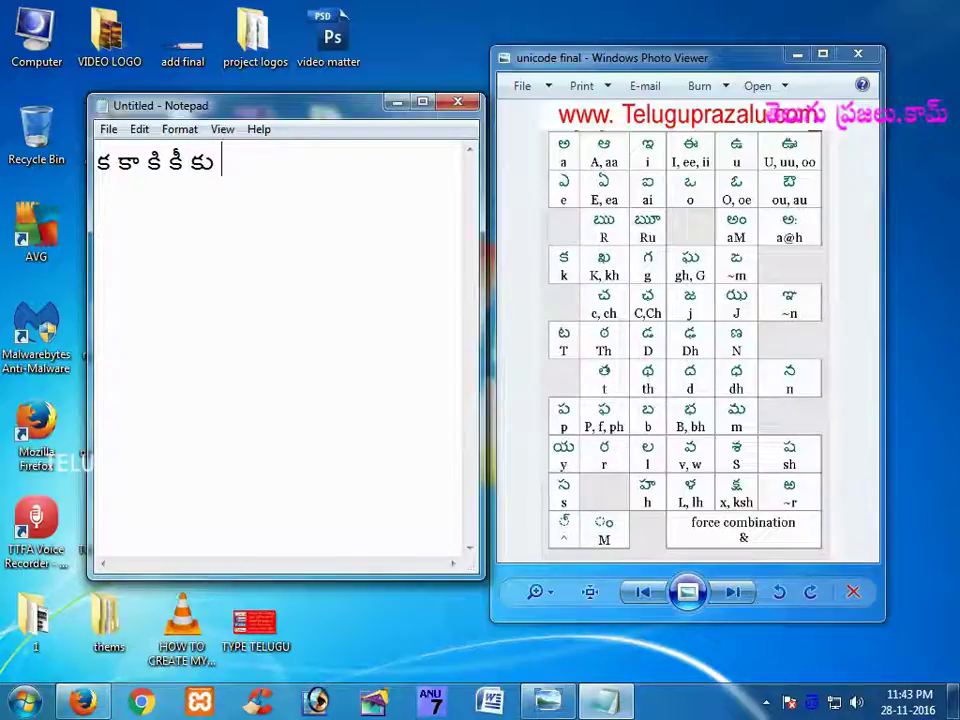
pyautogui.write(' kuu')
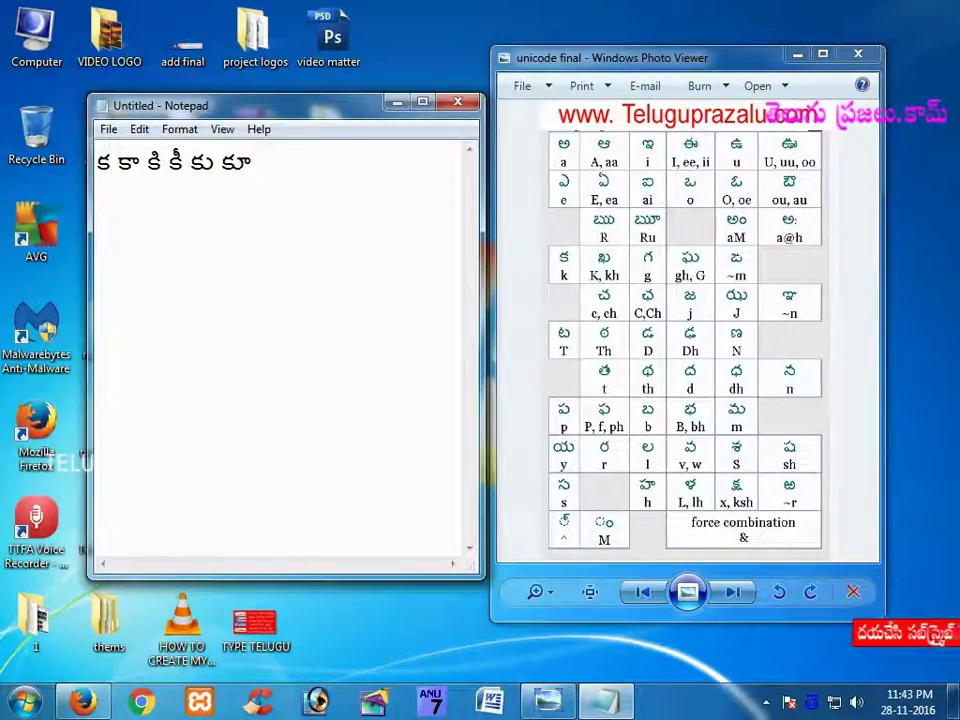
# Continue the same line with the remaining vowel forms కె కే కై కొ కో కౌ, separated by spaces
pyautogui.write(' ke')
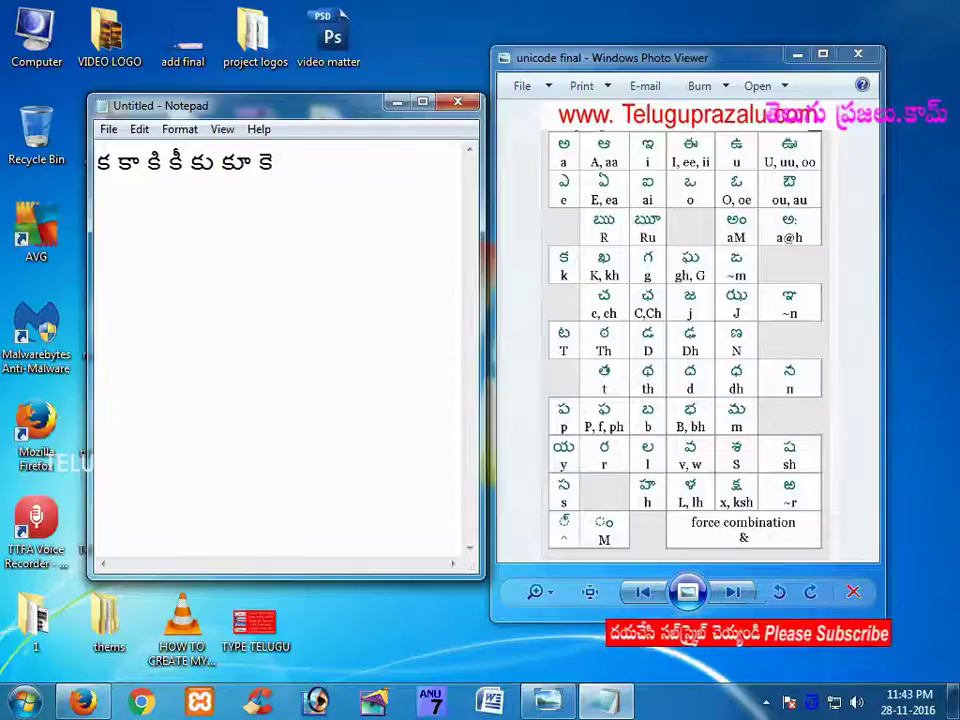
pyautogui.write(' kE ')
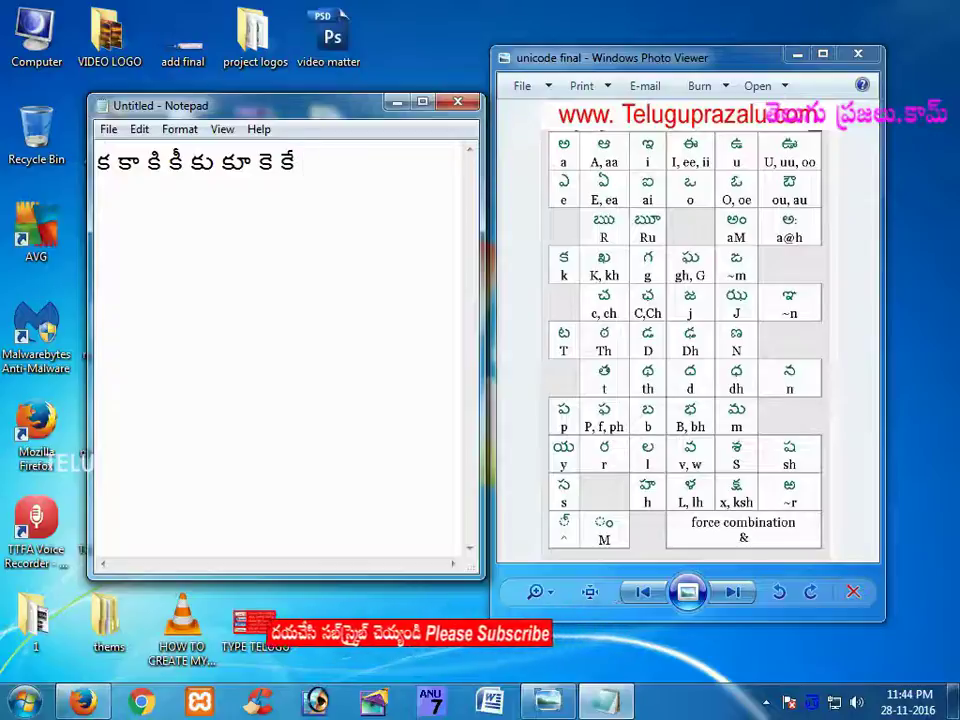
pyautogui.write('kai')
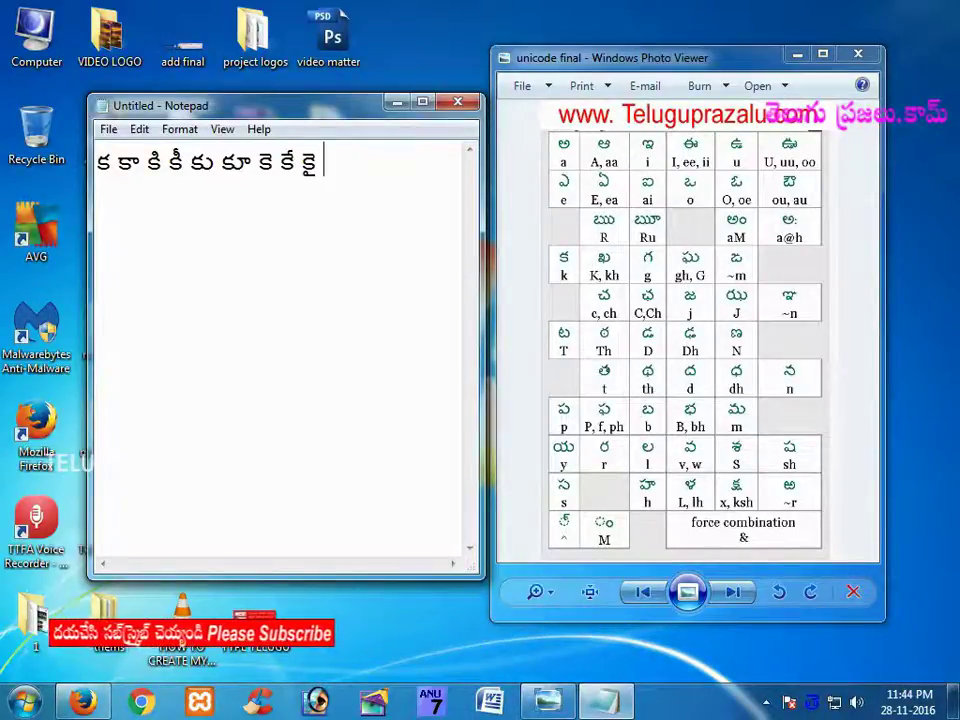
pyautogui.write('kO ')
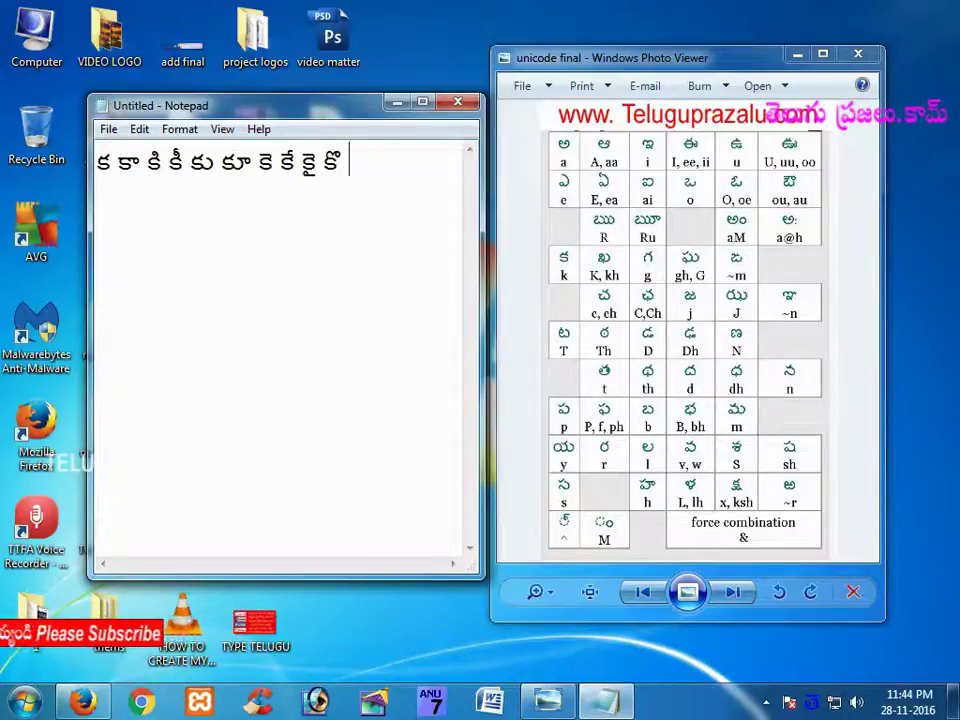
pyautogui.write('k')
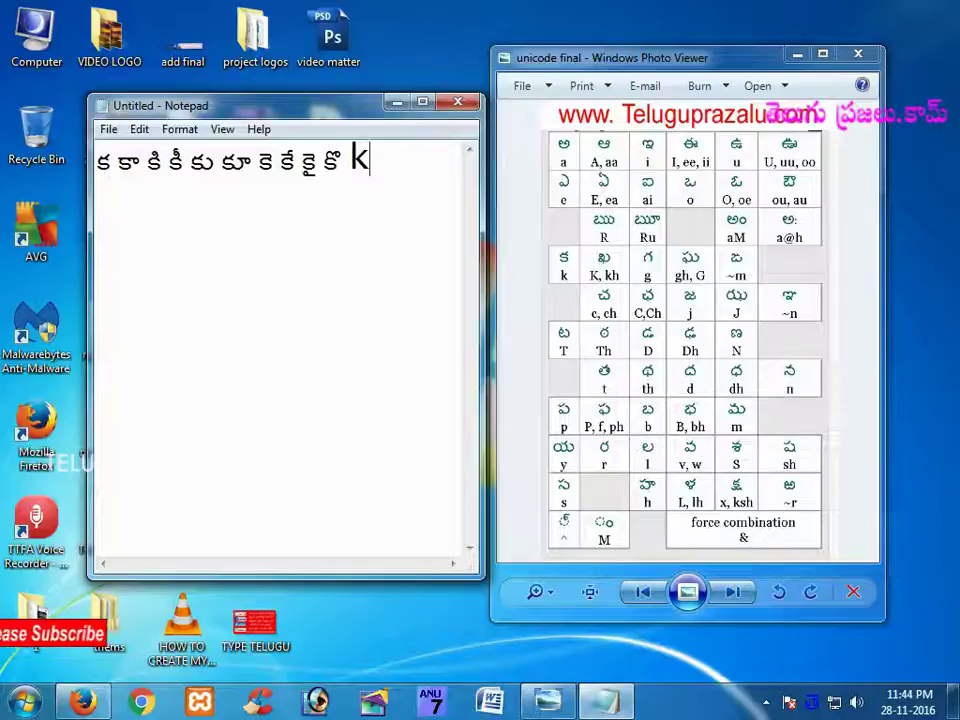
pyautogui.write('O')
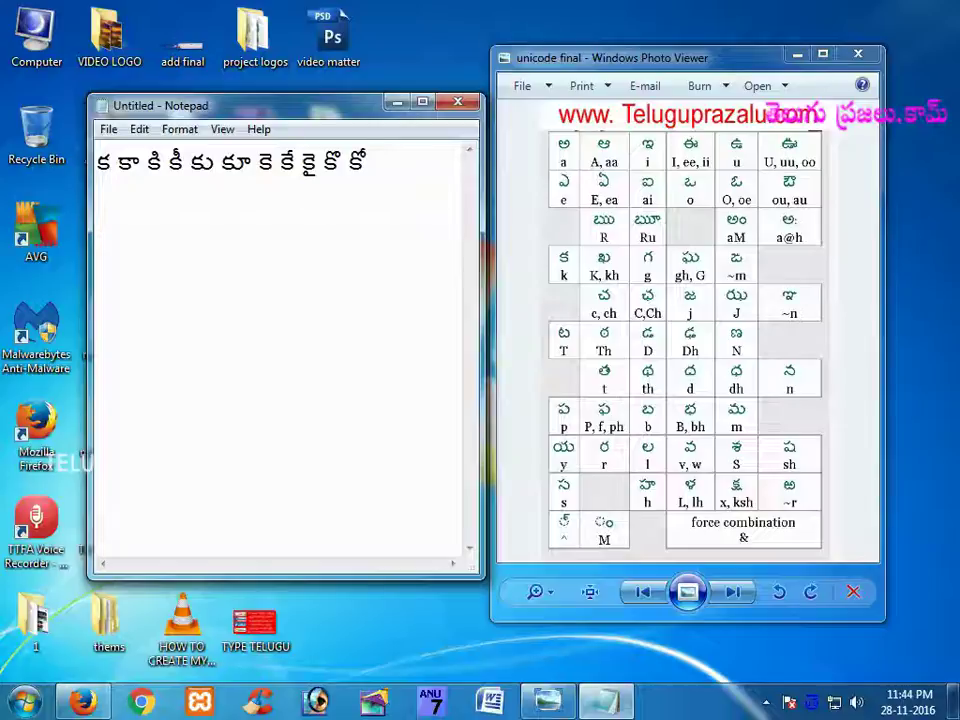
pyautogui.write('kaa')
pyautogui.click(790, 200)
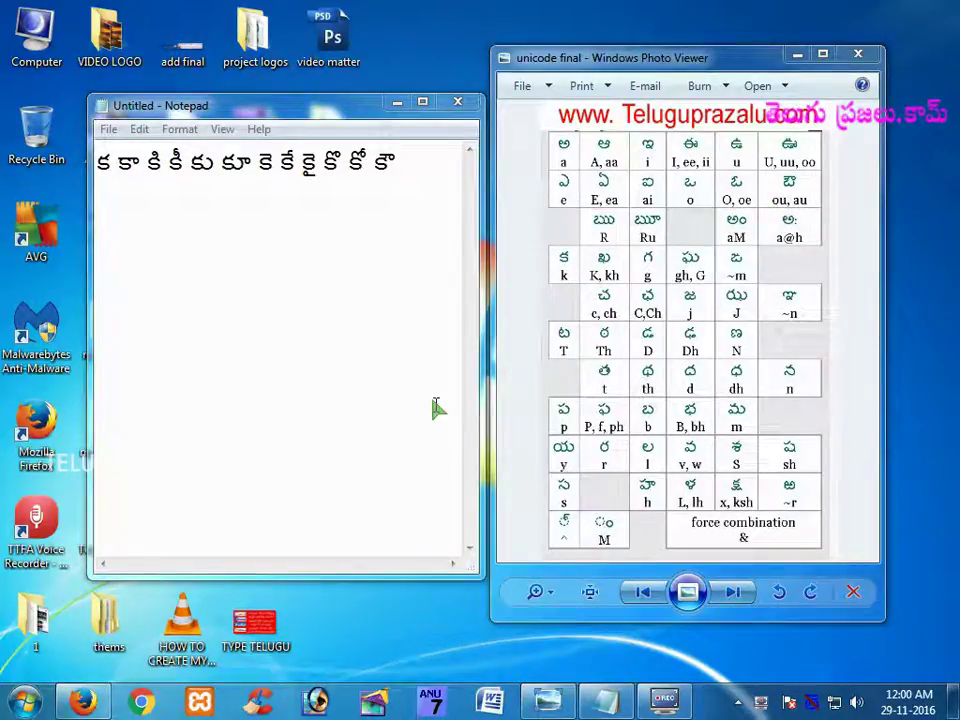
# Write the Telugu word రాముడు on a new line below the క forms, using the Telugu RTS transliteration
pyautogui.click(113, 199)
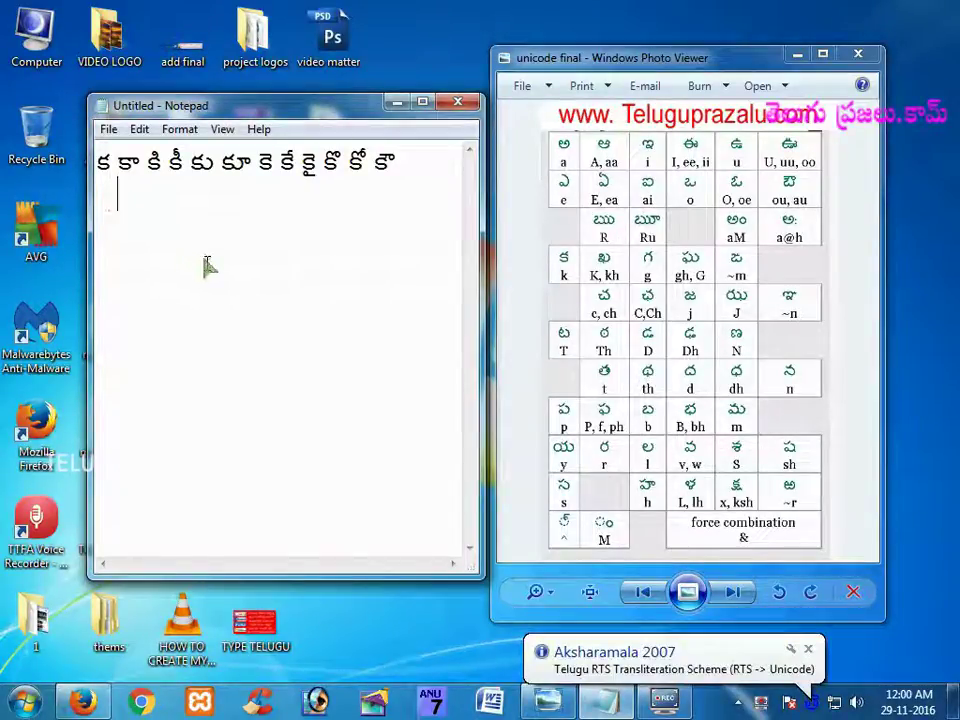
pyautogui.write('raa')
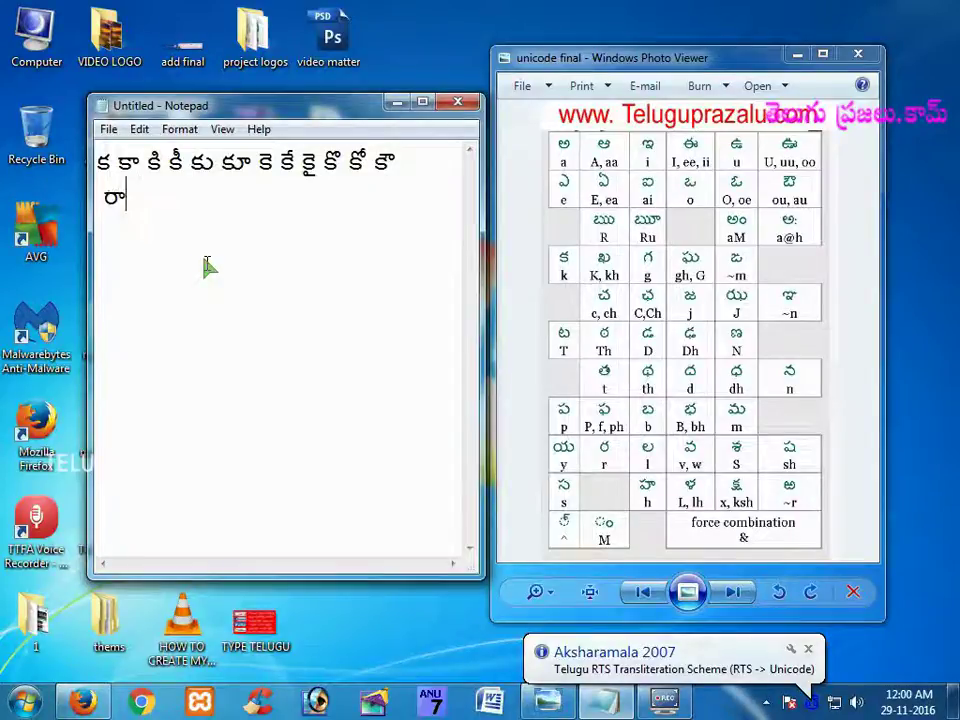
pyautogui.write('mu')
pyautogui.write('d')
pyautogui.press('BackSpace')
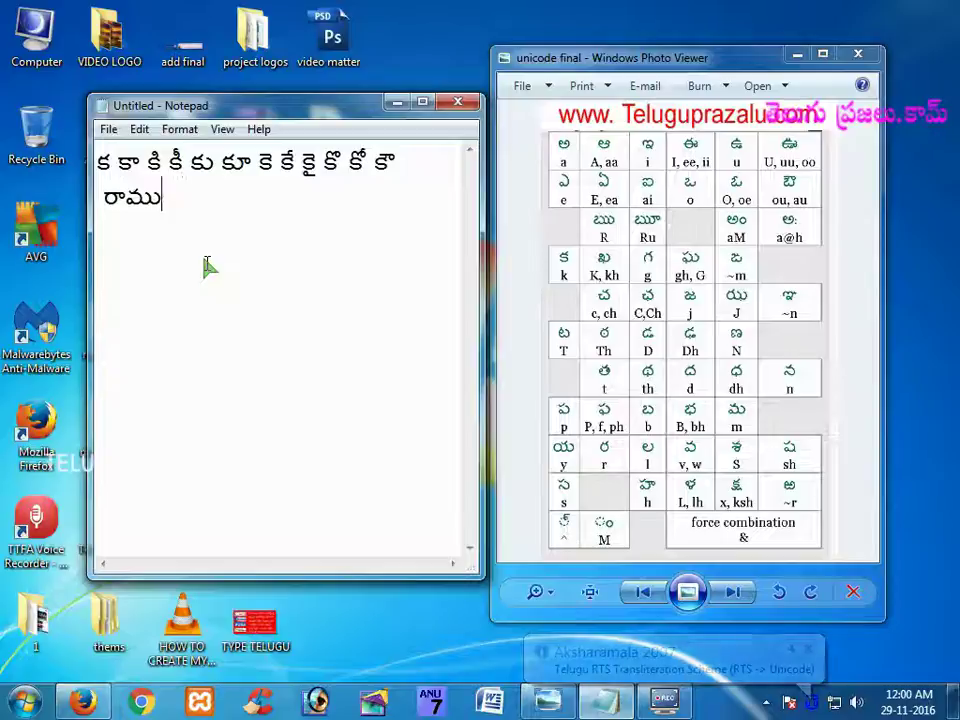
pyautogui.write('D')
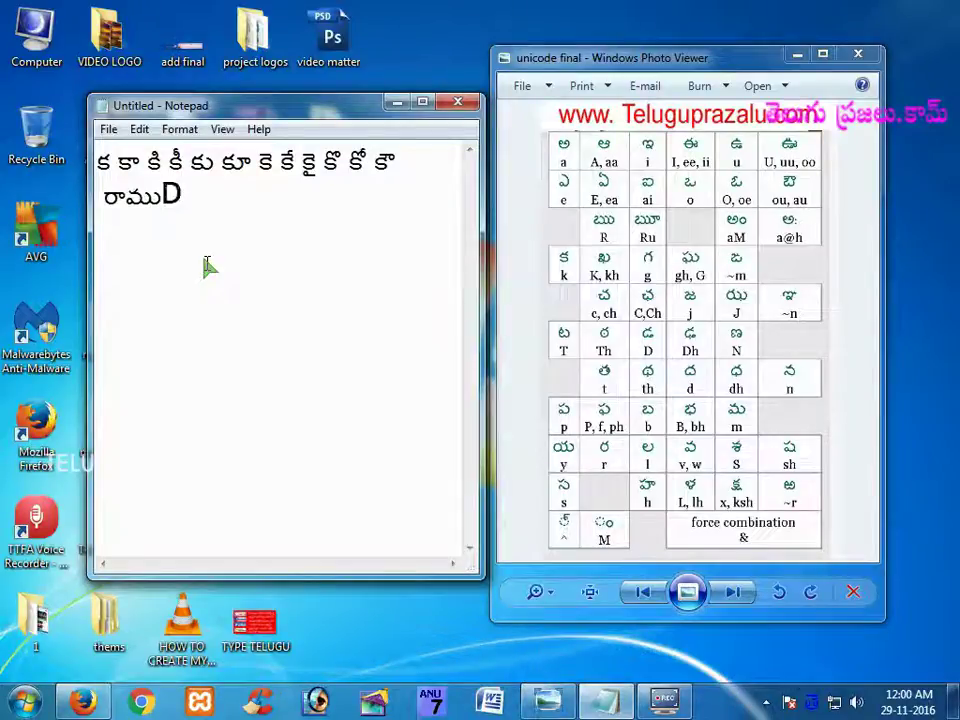
pyautogui.press('BackSpace')
pyautogui.write('డu')
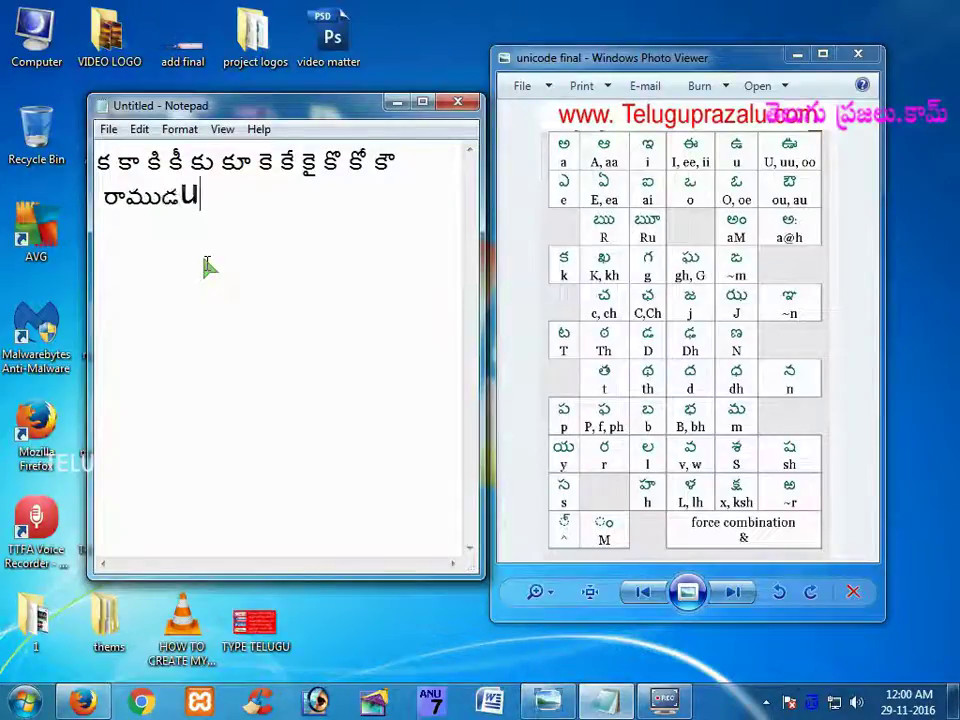